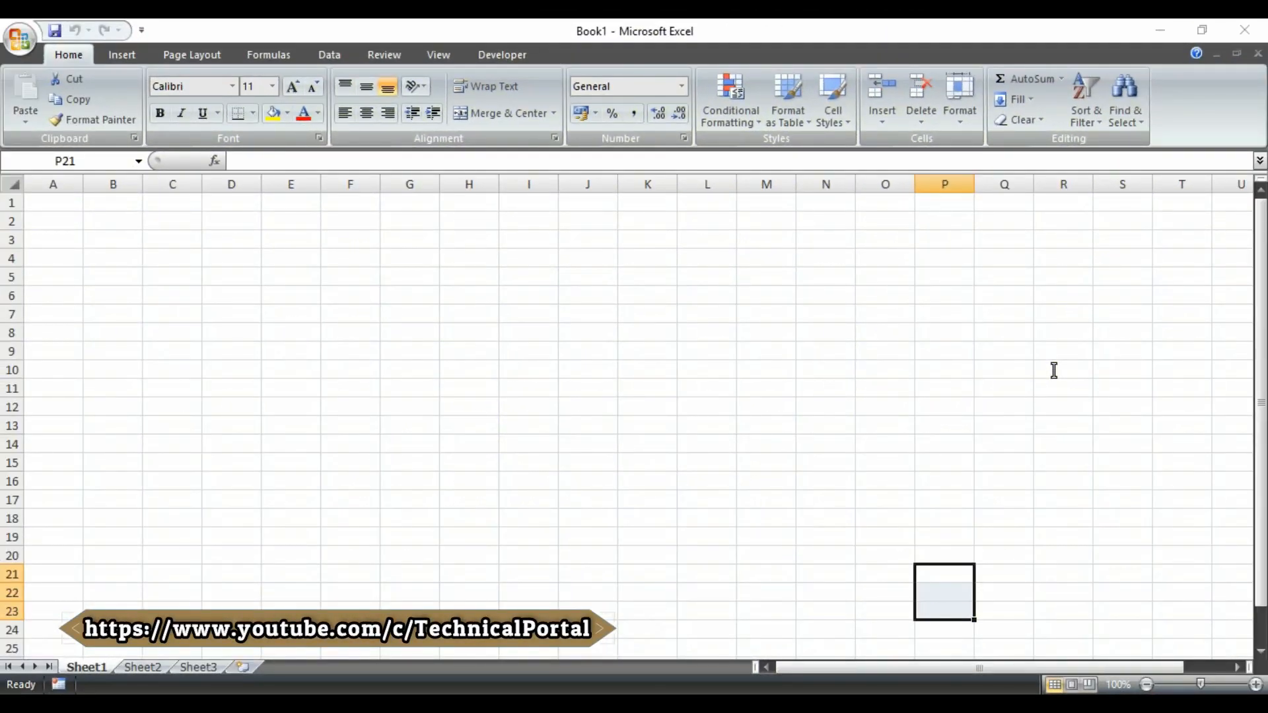
# Open the Windows On-Screen Keyboard, widen it slightly and place it over the empty lower area of the worksheet.
pyautogui.press('super')
pyautogui.write('osk')
pyautogui.press('Return')
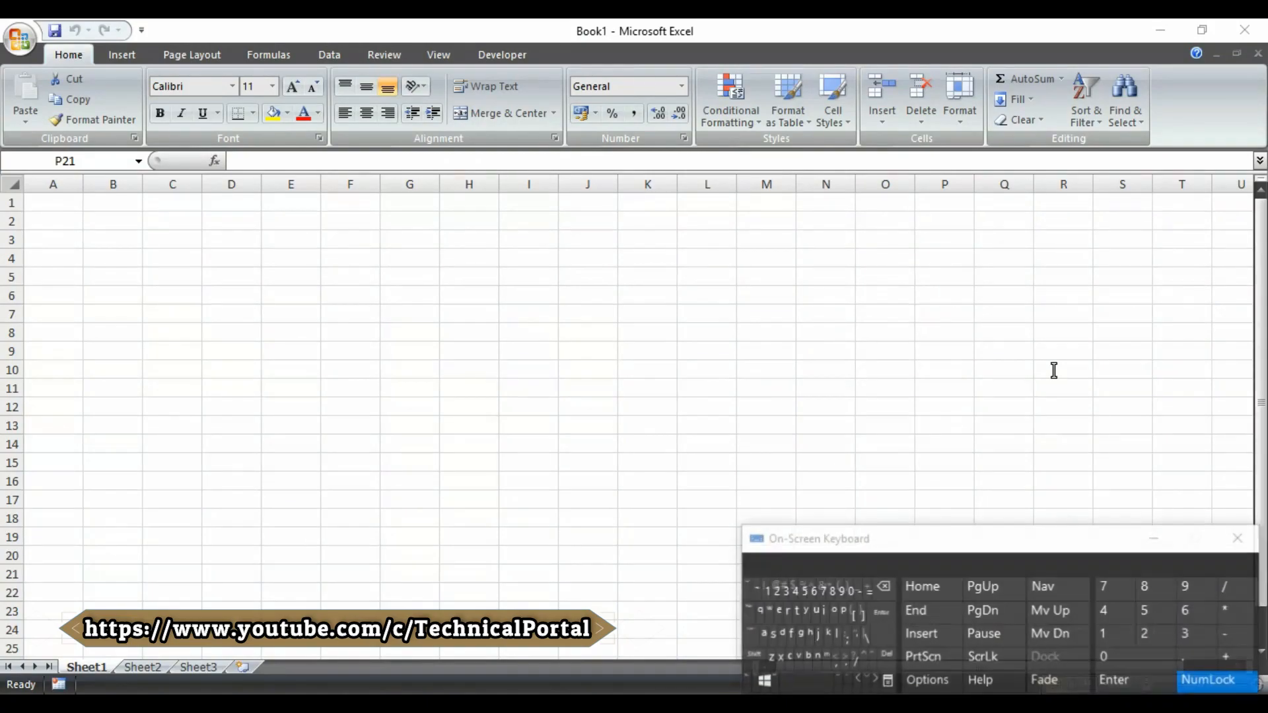
pyautogui.moveTo(977, 543); pyautogui.dragTo(964, 497)
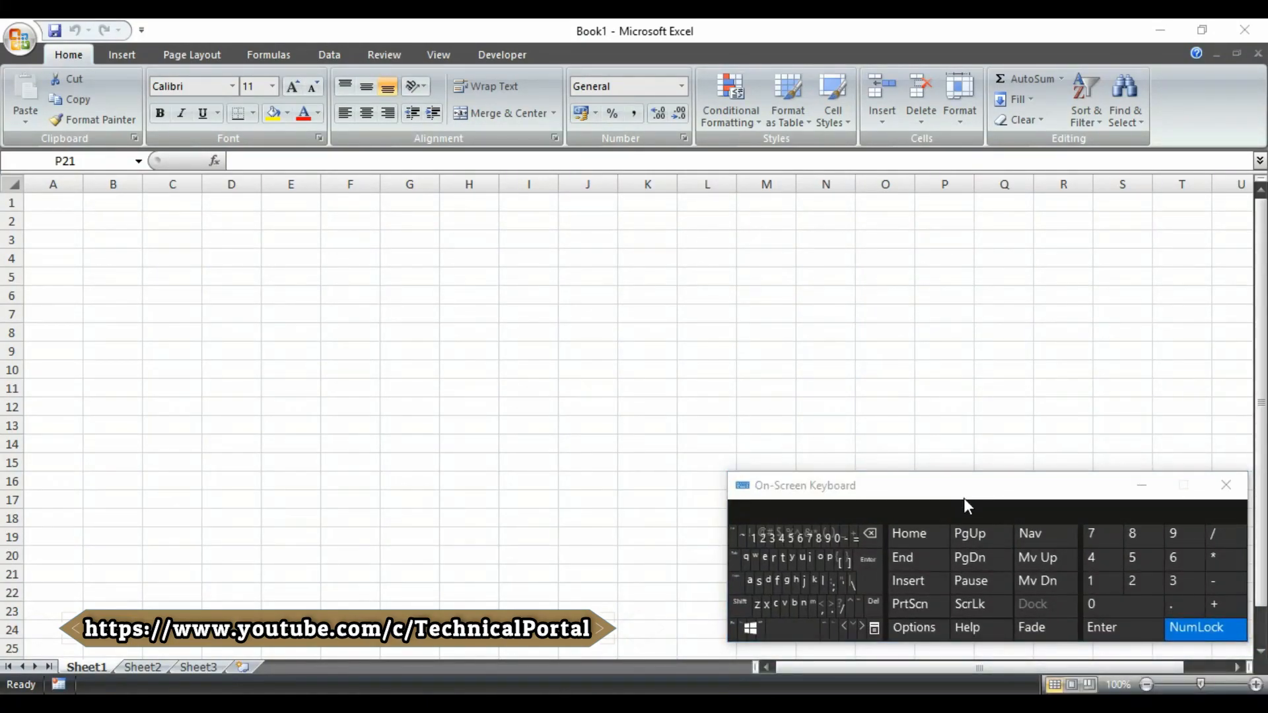
pyautogui.moveTo(727, 508); pyautogui.dragTo(668, 508)
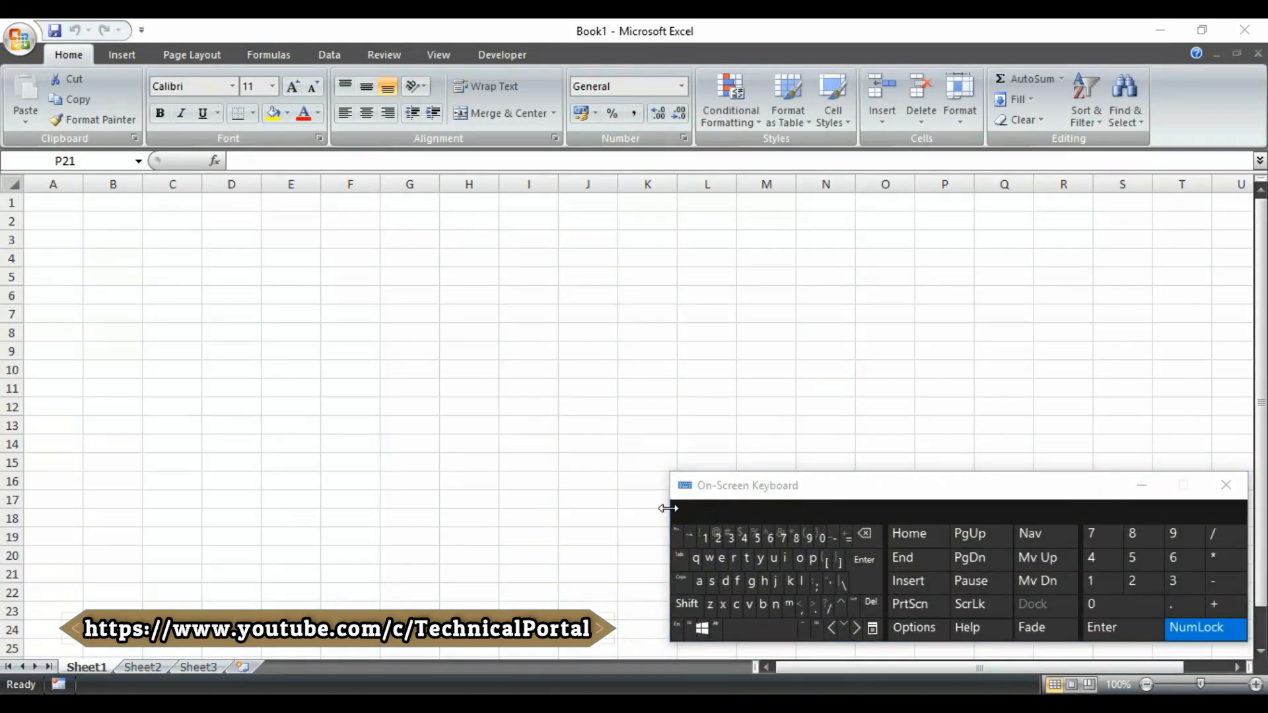
pyautogui.moveTo(839, 508); pyautogui.dragTo(857, 496)
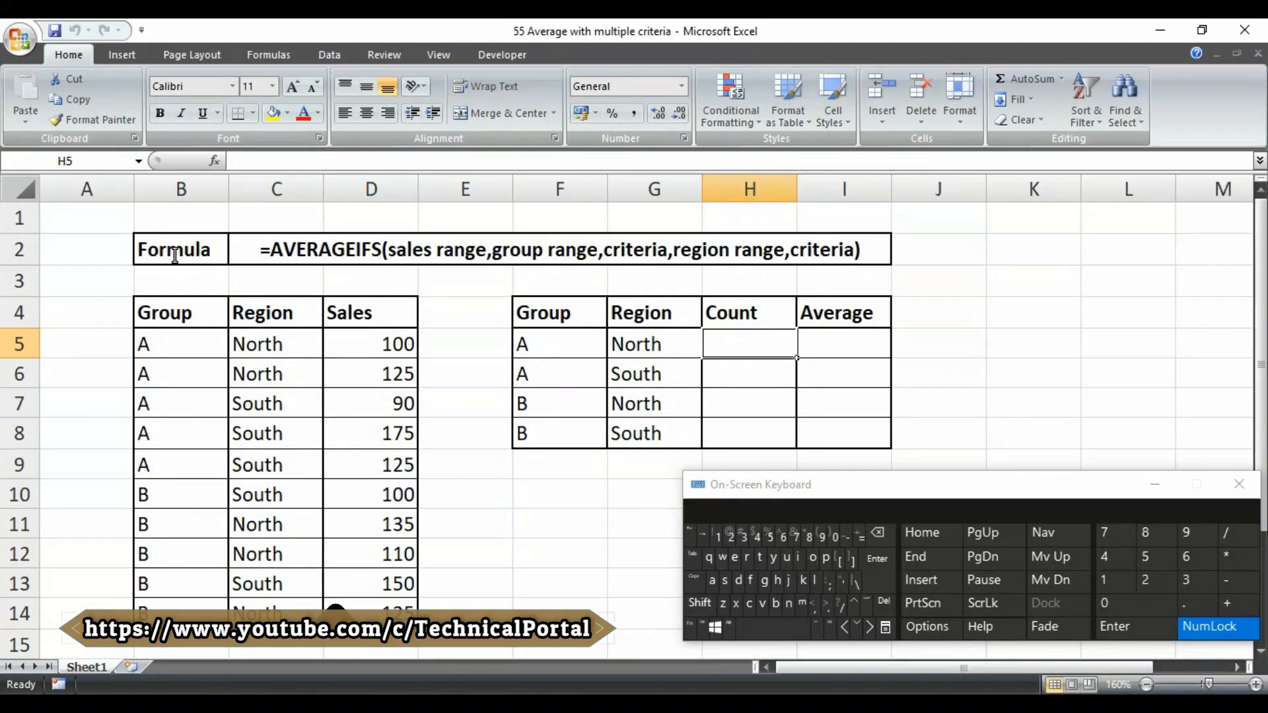
# Fill the Formula row from B2 through I2 with a yellow background.
pyautogui.moveTo(174, 256); pyautogui.dragTo(428, 239)
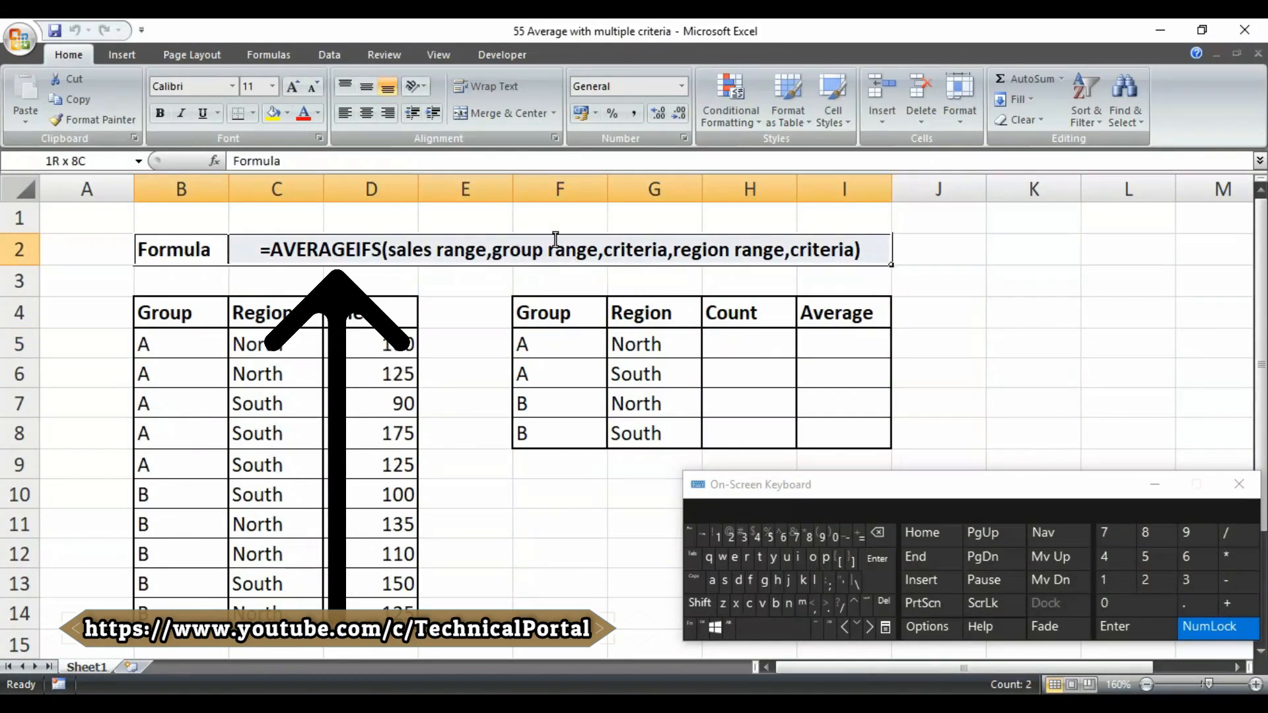
pyautogui.click(270, 115)
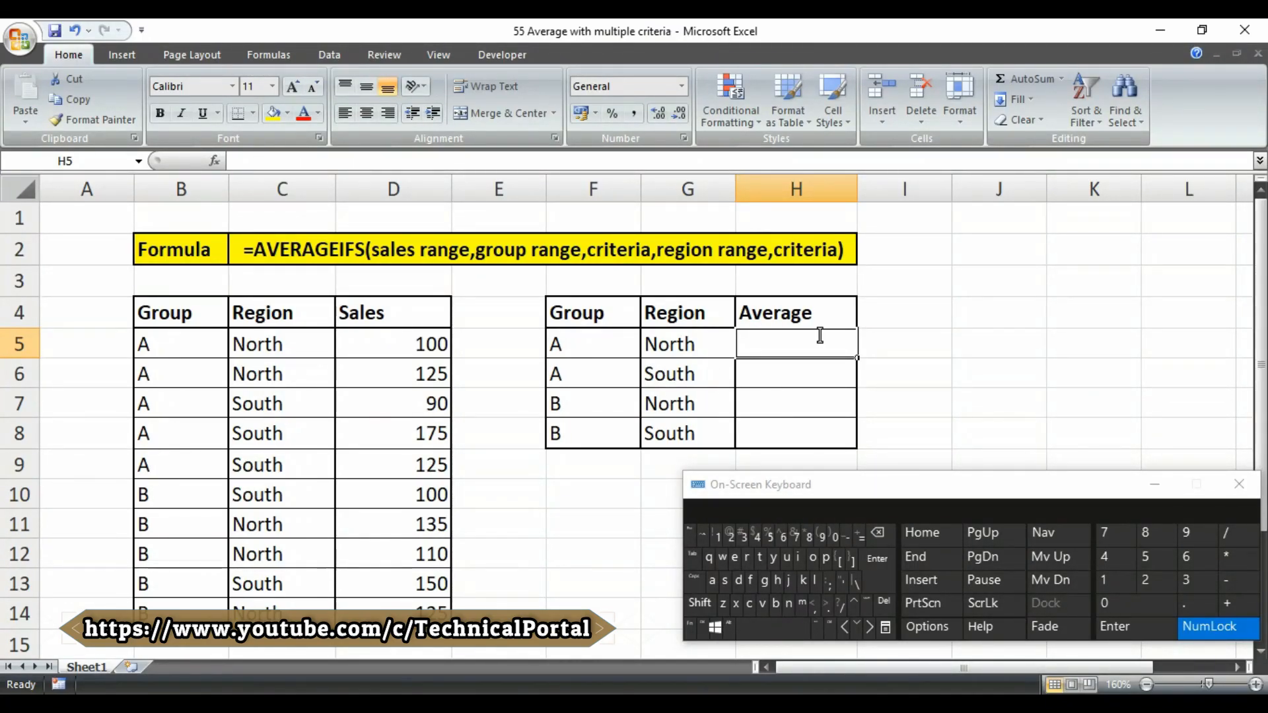
# Review the Region entries in C5:C13 of the sales table and the group criterion in F5.
pyautogui.hotkey('shift', 'Down')
pyautogui.hotkey('shift', 'Down')
pyautogui.hotkey('shift', 'Down')
pyautogui.hotkey('shift', 'Down')
pyautogui.hotkey('shift', 'Down')
pyautogui.hotkey('shift', 'Down')
pyautogui.hotkey('shift', 'Down')
pyautogui.hotkey('shift', 'Down')
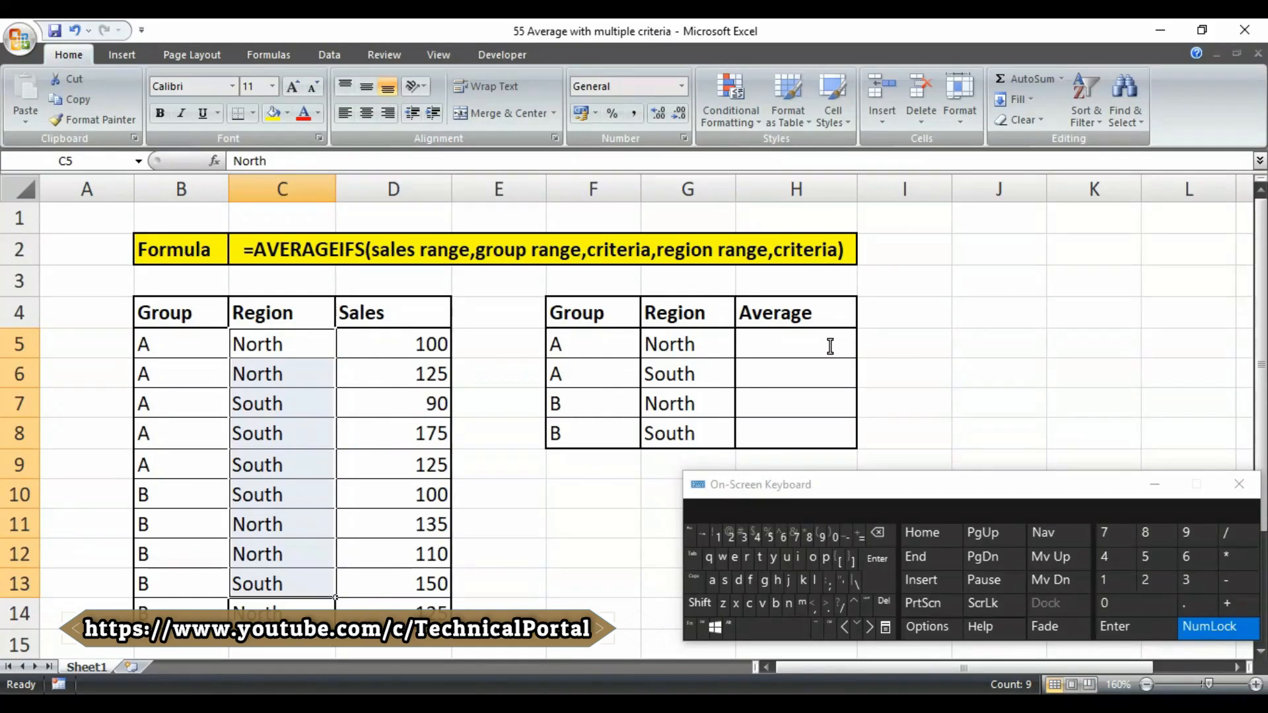
pyautogui.press('Right')
pyautogui.press('Right')
pyautogui.press('Right')
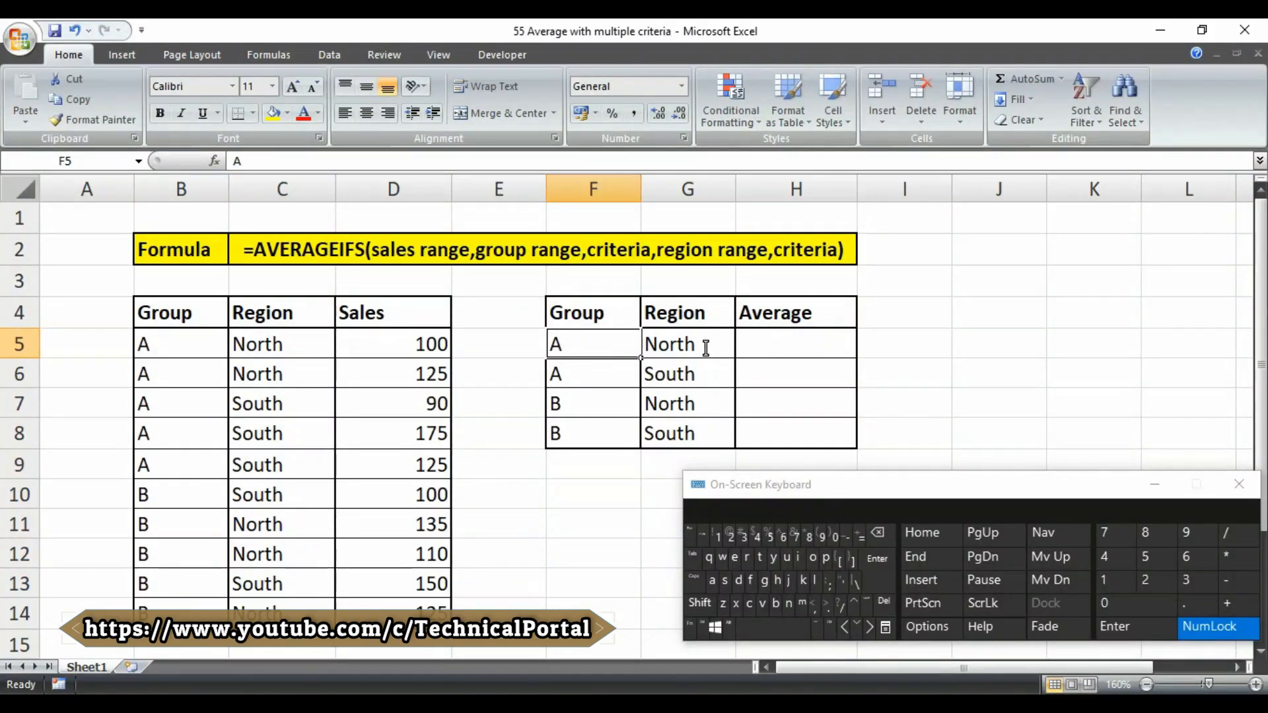
# Review the Group entries in B5:B14 of the sales table.
pyautogui.press('Left')
pyautogui.press('Left')
pyautogui.press('Left')
pyautogui.press('Left')
pyautogui.hotkey('shift', 'Down')
pyautogui.hotkey('shift', 'Down')
pyautogui.hotkey('shift', 'Down')
pyautogui.hotkey('shift', 'Down')
pyautogui.hotkey('shift', 'Down')
pyautogui.hotkey('shift', 'Down')
pyautogui.hotkey('shift', 'Down')
pyautogui.hotkey('shift', 'Down')
pyautogui.hotkey('shift', 'Down')
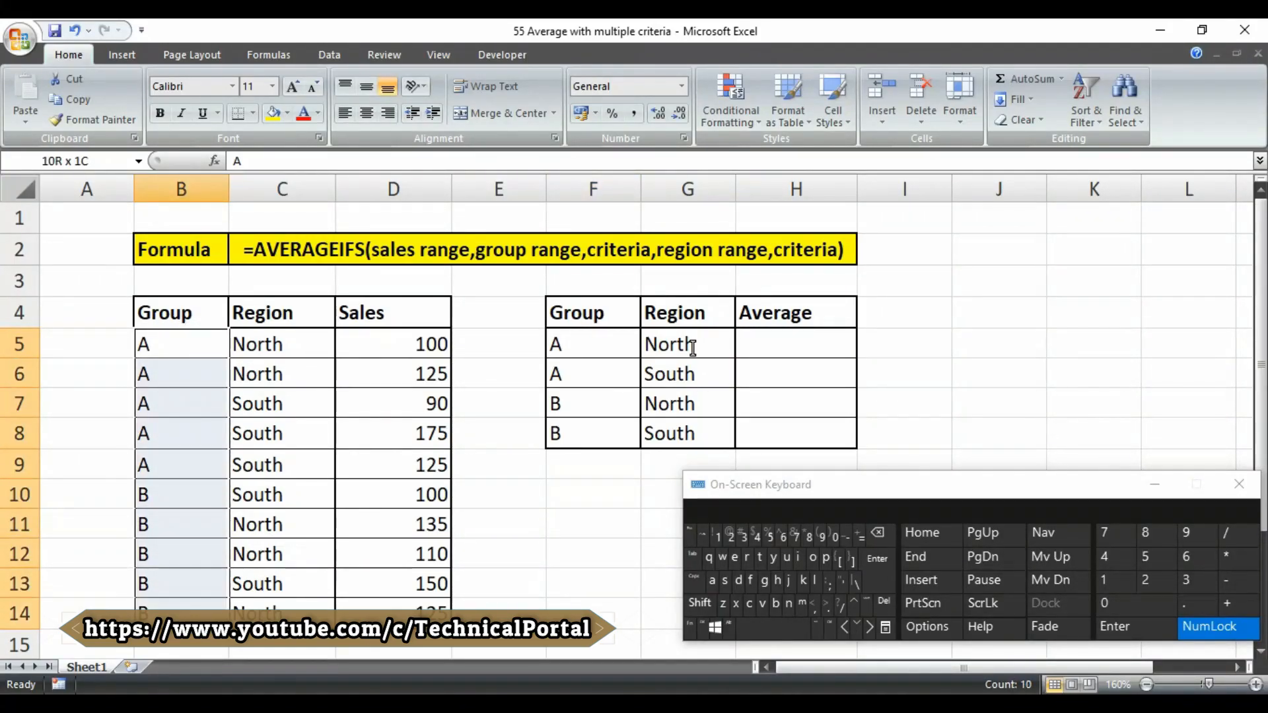
# Begin an AVERAGEIFS formula in H5 with the sales cells D5:D14 as the average range.
pyautogui.press('Right')
pyautogui.press('Right')
pyautogui.press('Right')
pyautogui.press('Right')
pyautogui.press('Right')
pyautogui.press('Right')
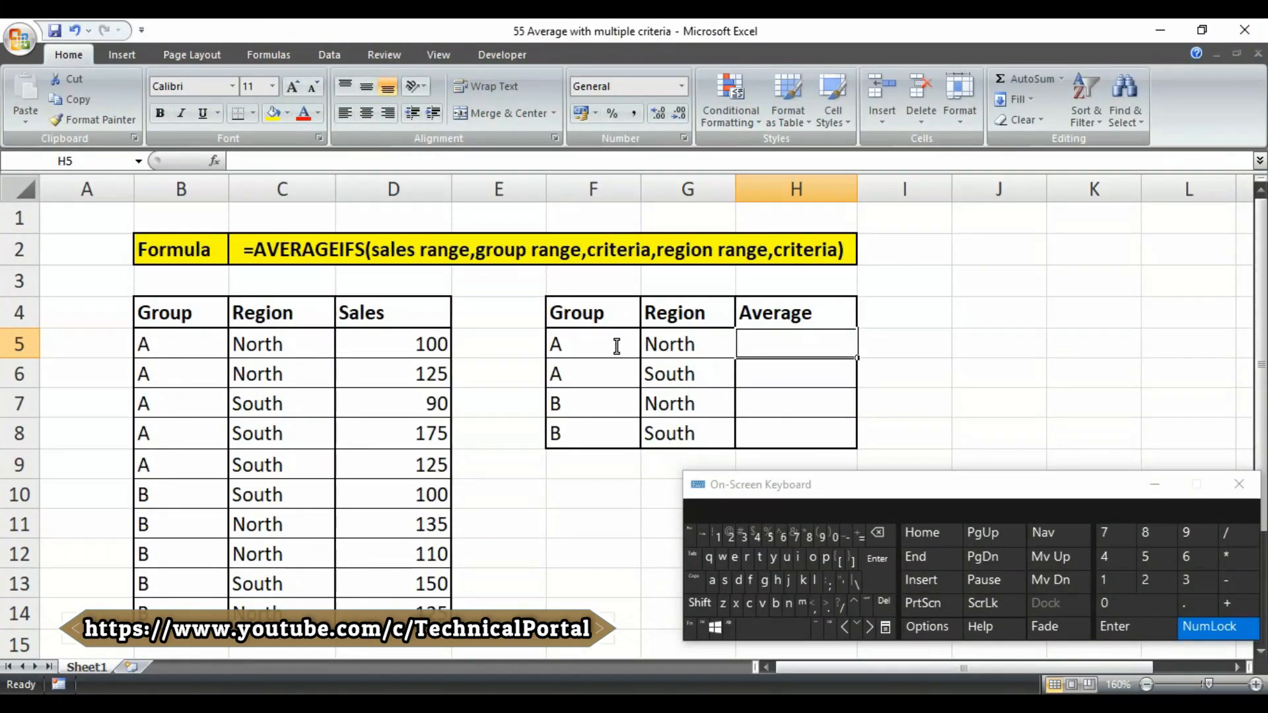
pyautogui.write('=')
pyautogui.press('capslock')
pyautogui.write('AVER')
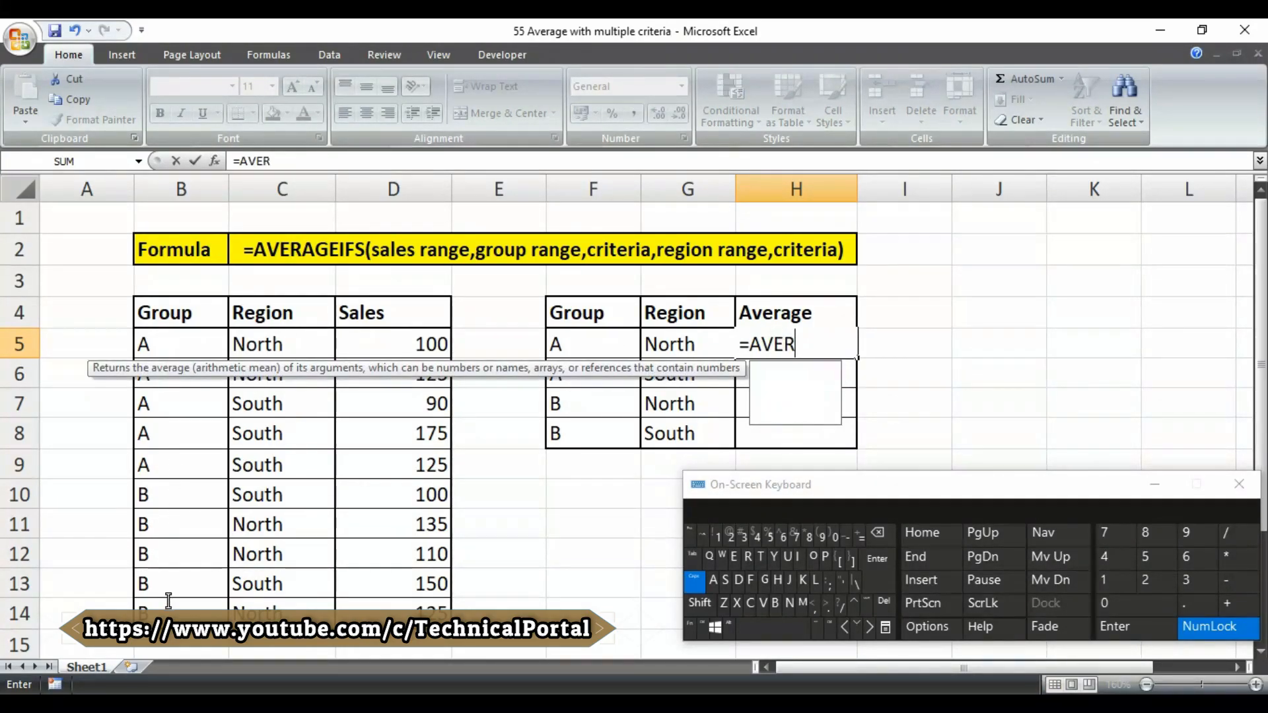
pyautogui.write('AGE')
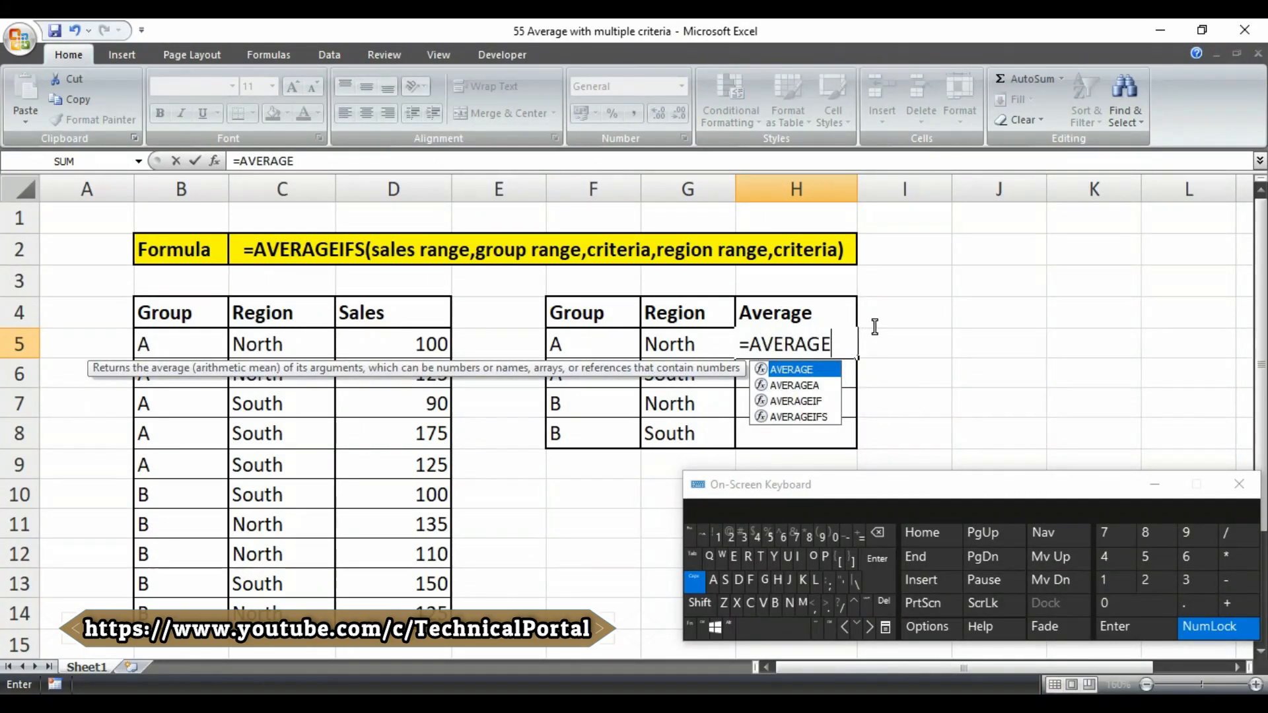
pyautogui.write('IFS')
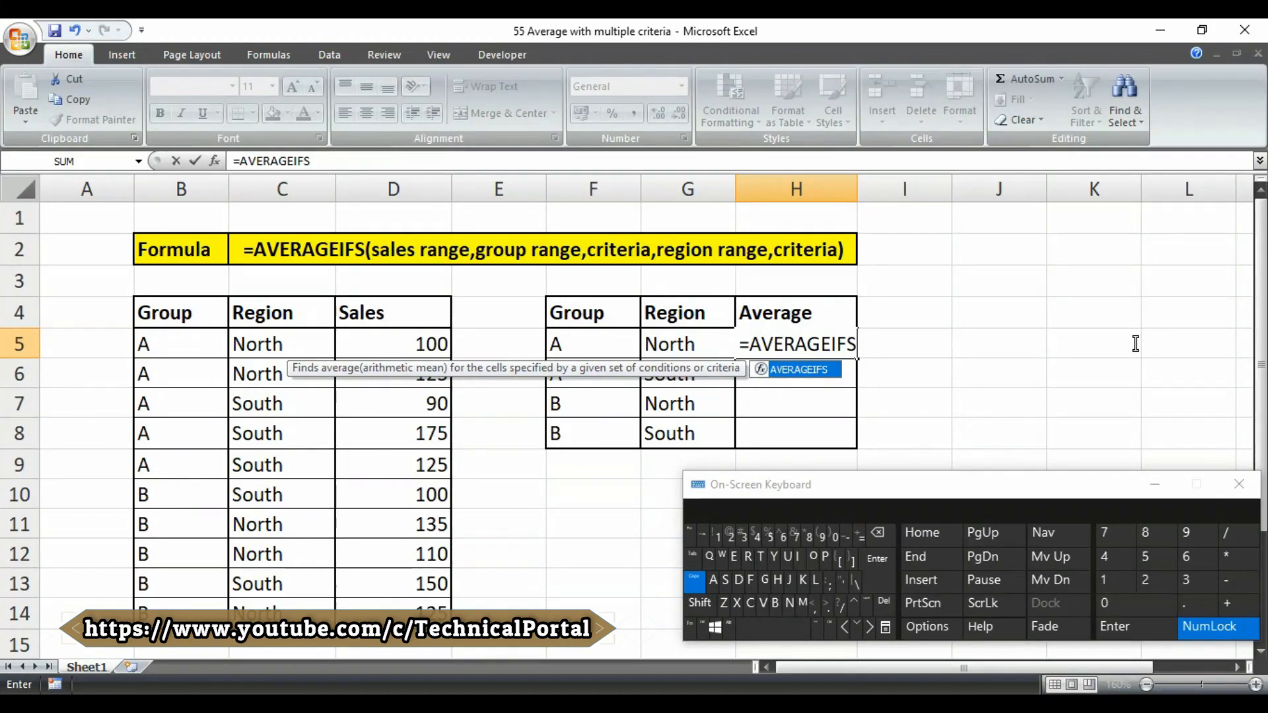
pyautogui.write('(')
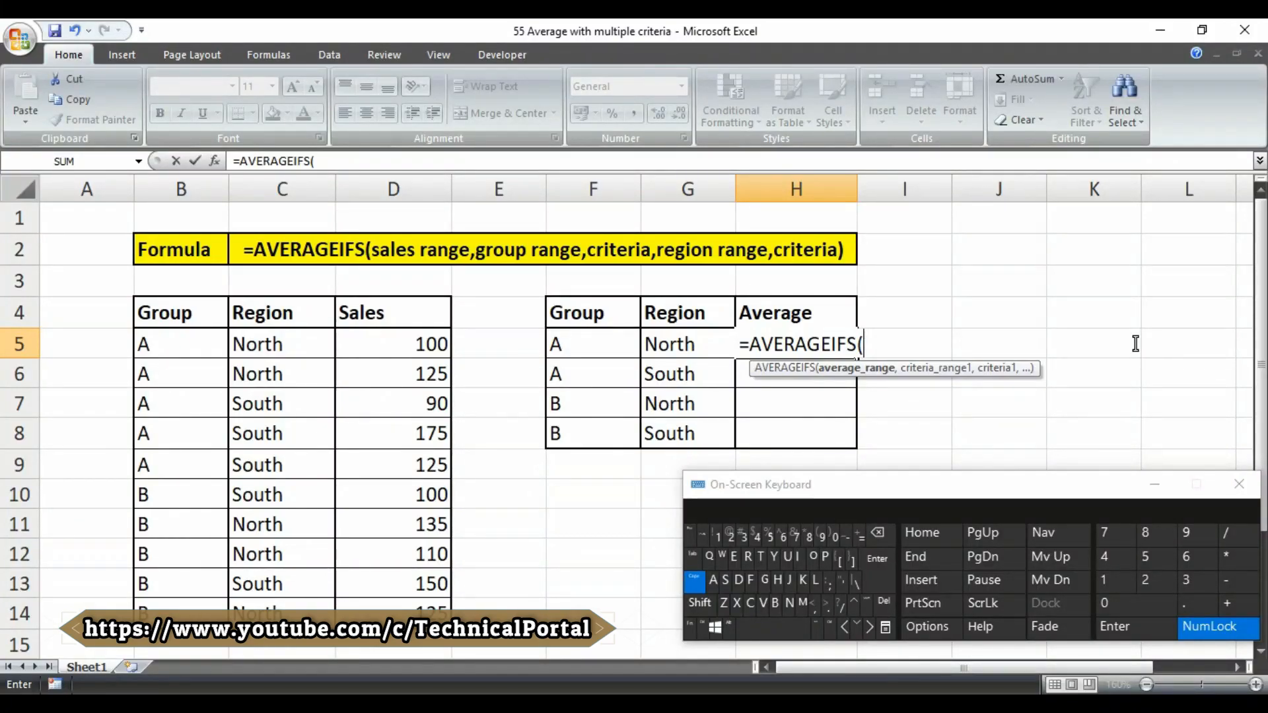
pyautogui.moveTo(394, 343); pyautogui.dragTo(393, 613)
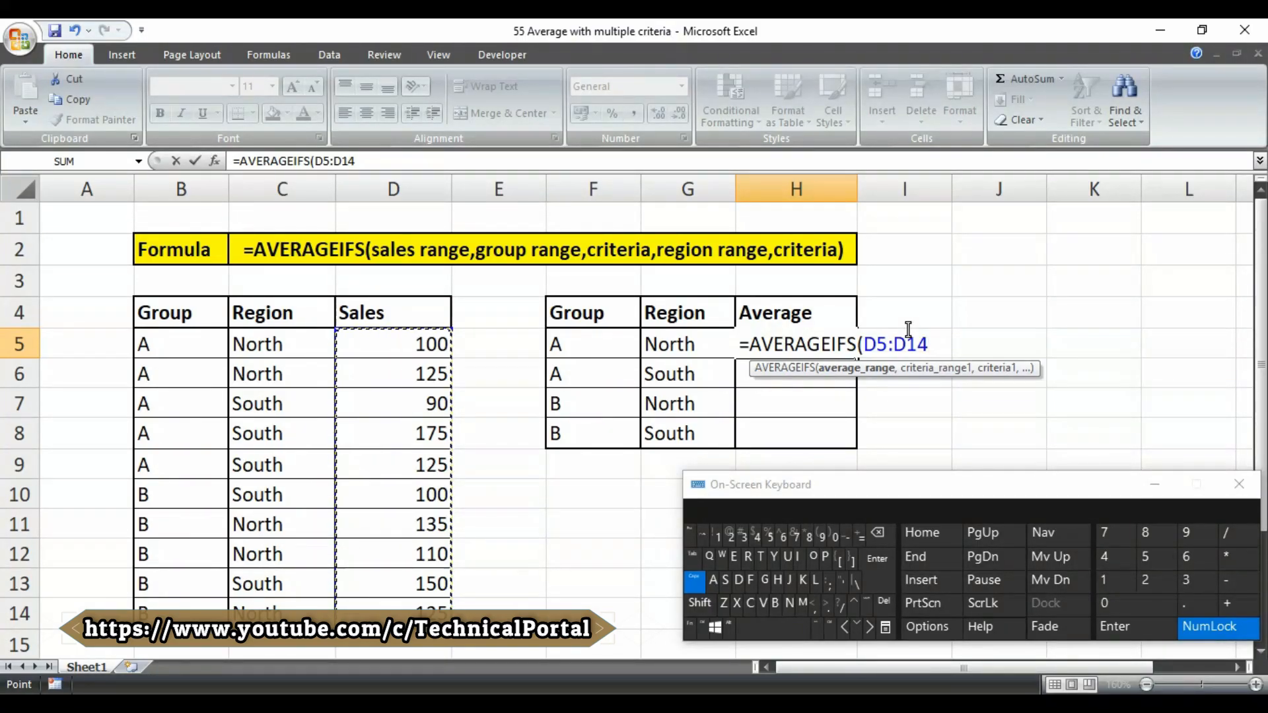
pyautogui.write(',')
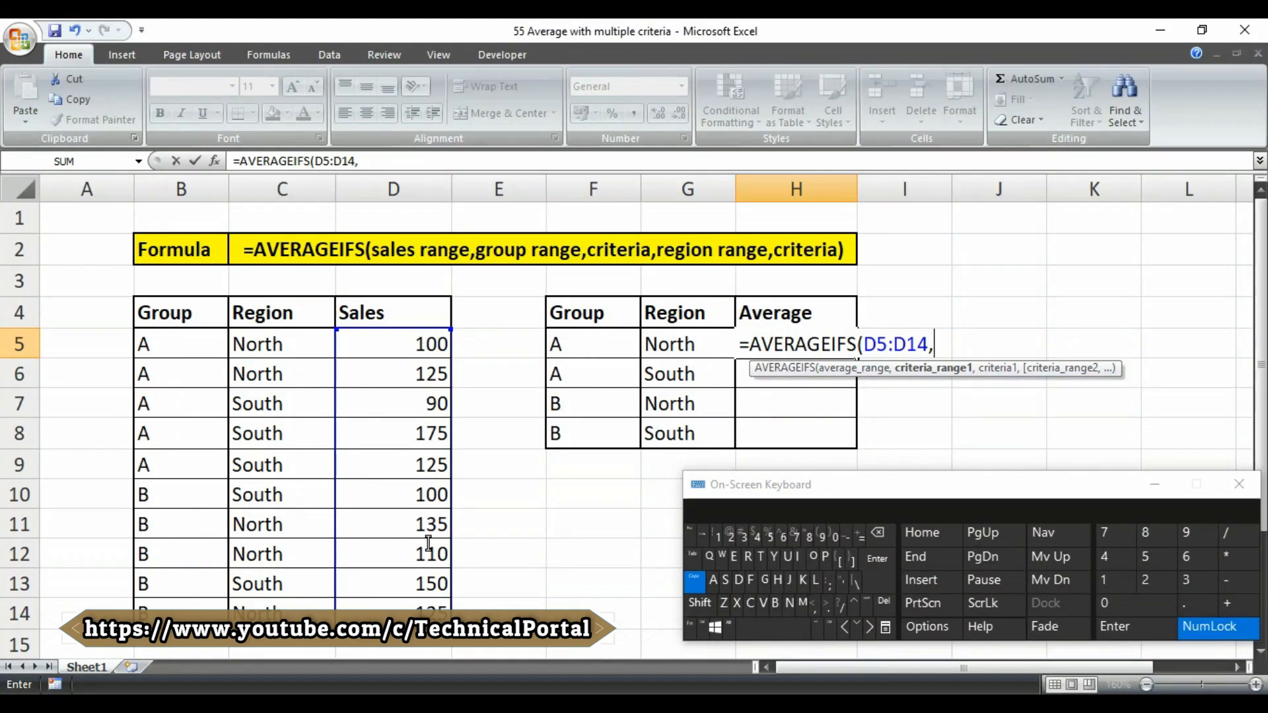
# Add the group range B5:B14 with cell F5 as its criterion to the AVERAGEIFS formula.
pyautogui.moveTo(198, 343); pyautogui.dragTo(221, 610)
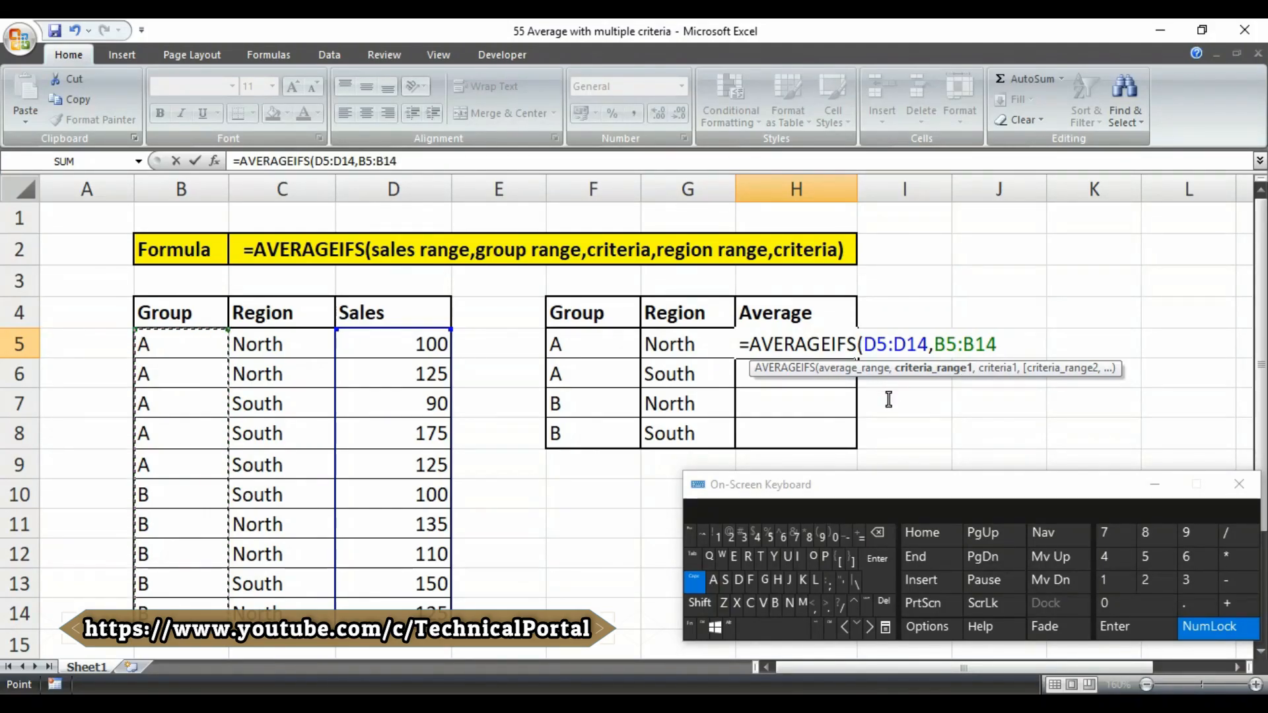
pyautogui.write(',')
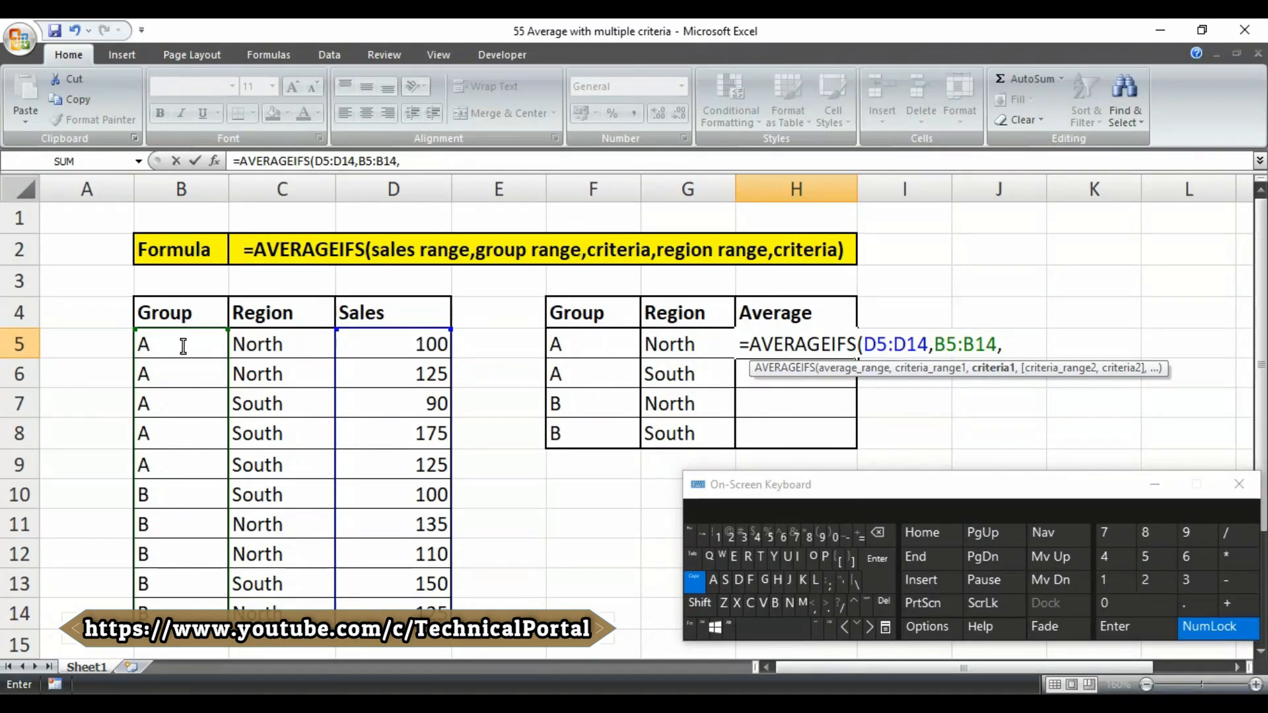
pyautogui.write('"a"')
pyautogui.press('BackSpace')
pyautogui.press('BackSpace')
pyautogui.press('BackSpace')
pyautogui.press('Left')
pyautogui.press('Left')
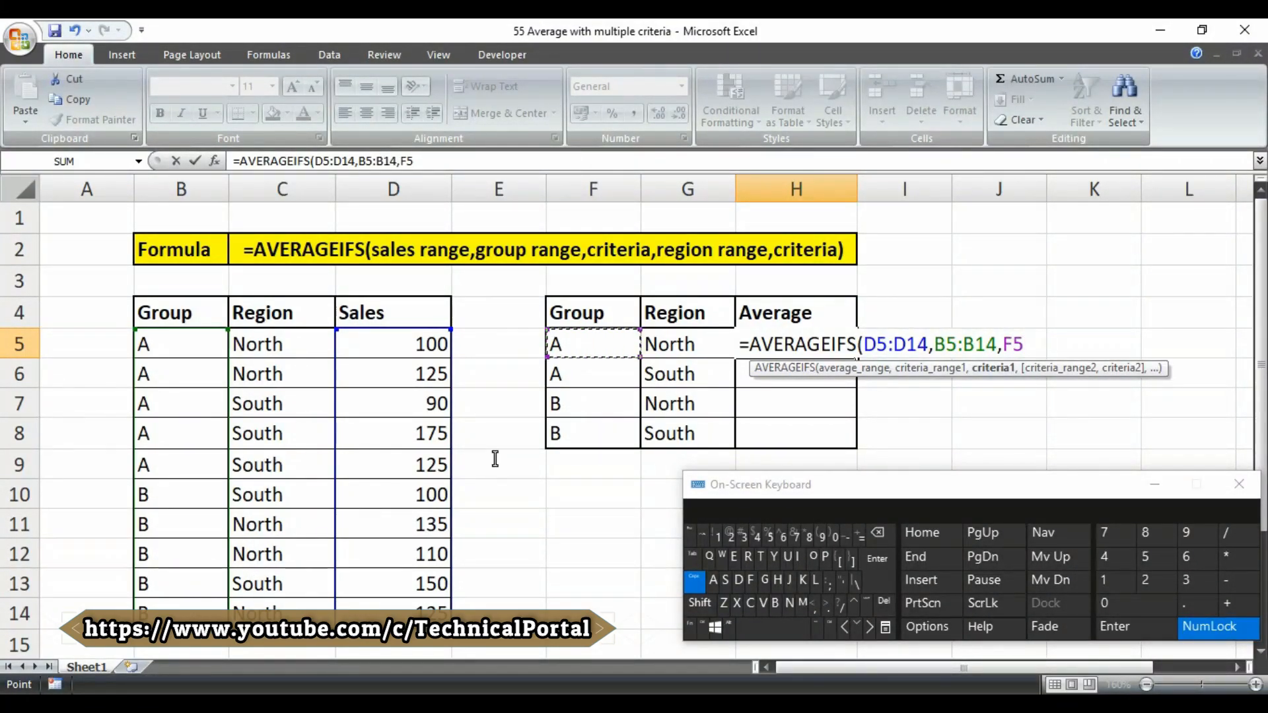
pyautogui.write(',')
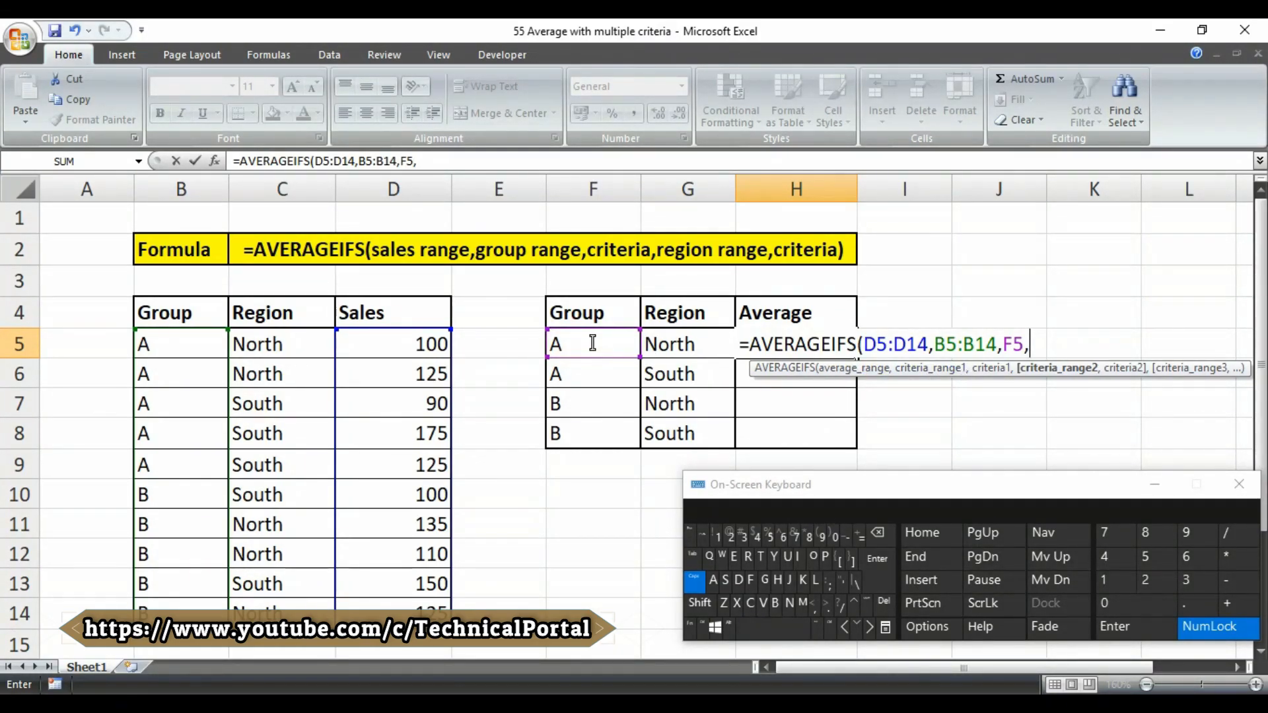
# Add the region range C5:C14 with cell G5 as its criterion and complete the AVERAGEIFS formula in H5.
pyautogui.moveTo(278, 344); pyautogui.dragTo(278, 602)
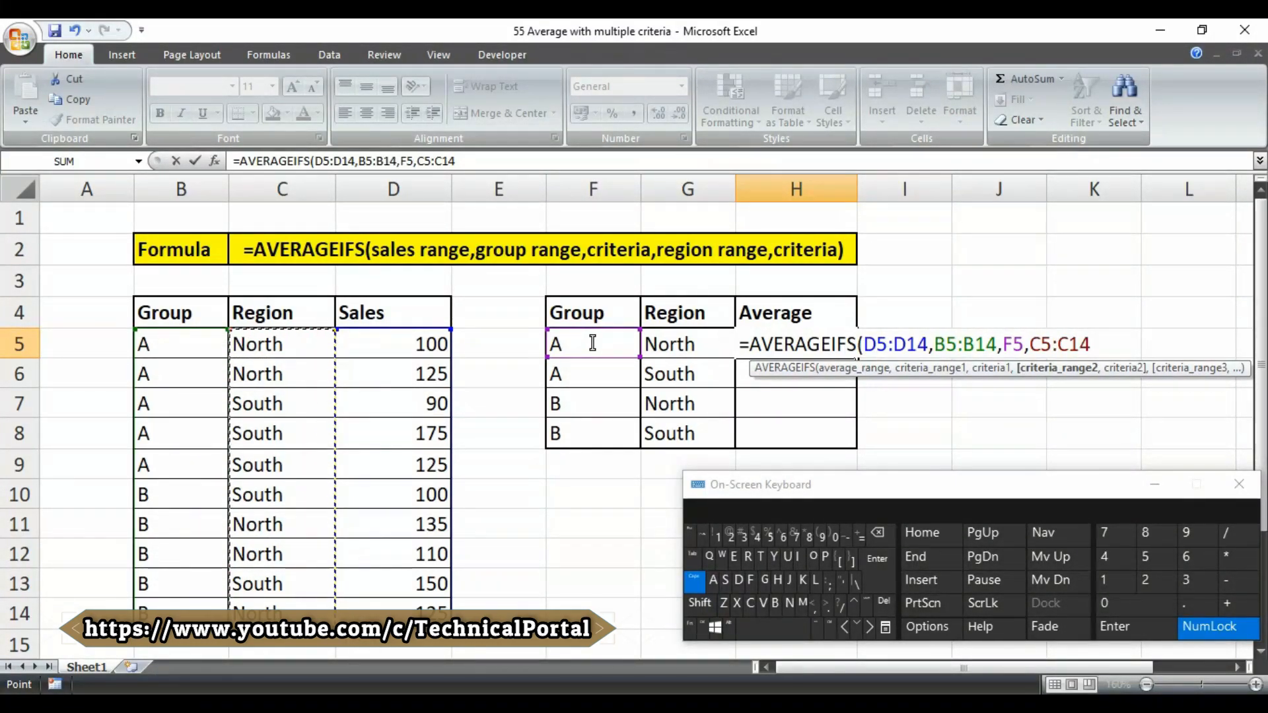
pyautogui.write(',')
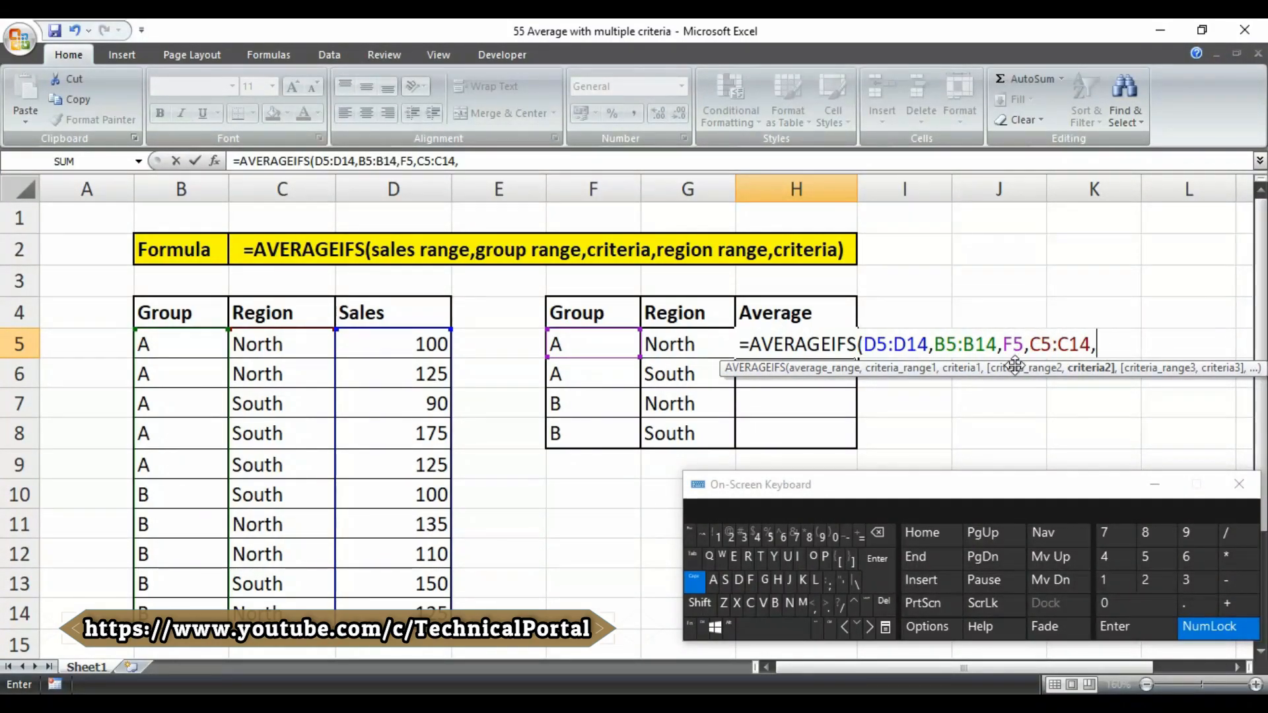
pyautogui.press('Left')
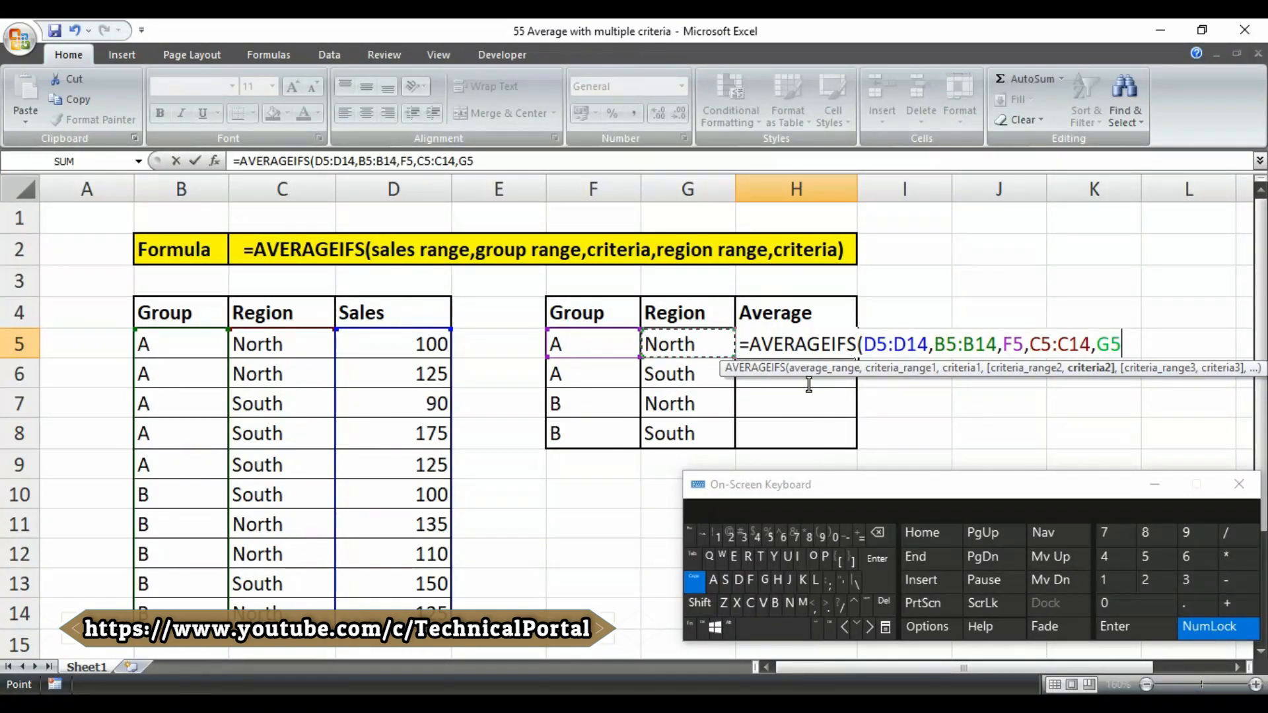
pyautogui.write(')')
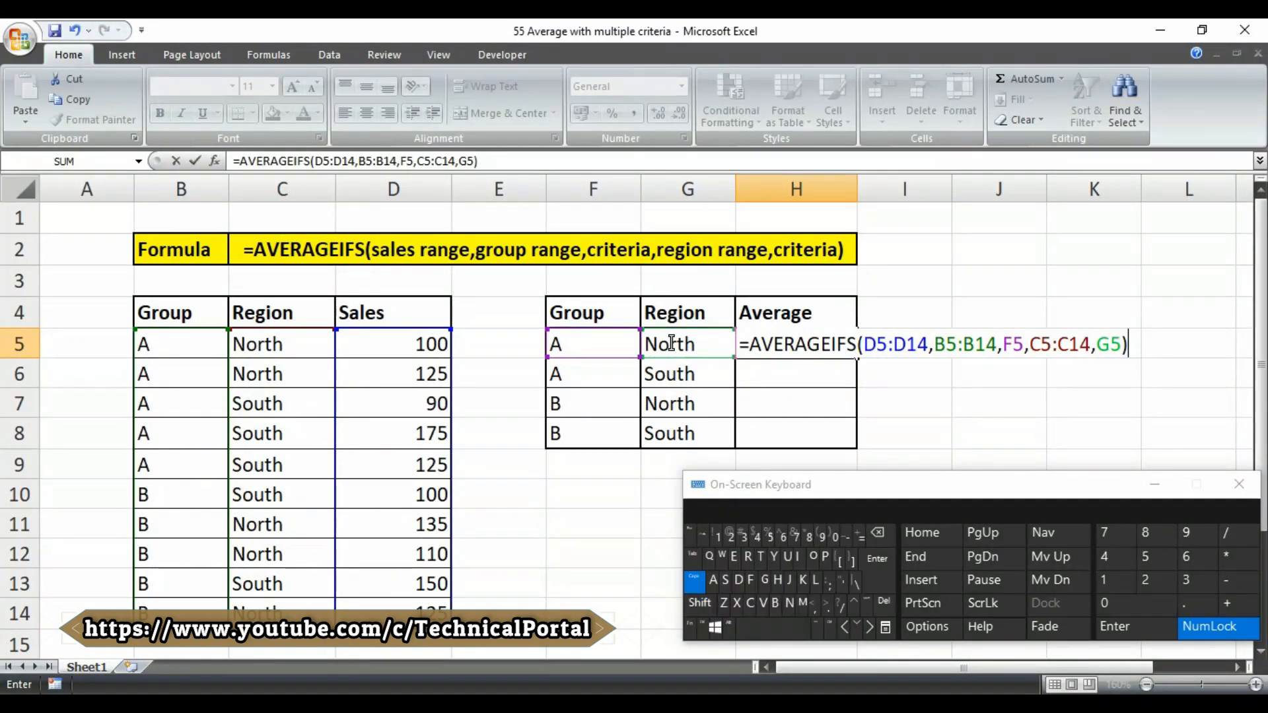
pyautogui.press('Return')
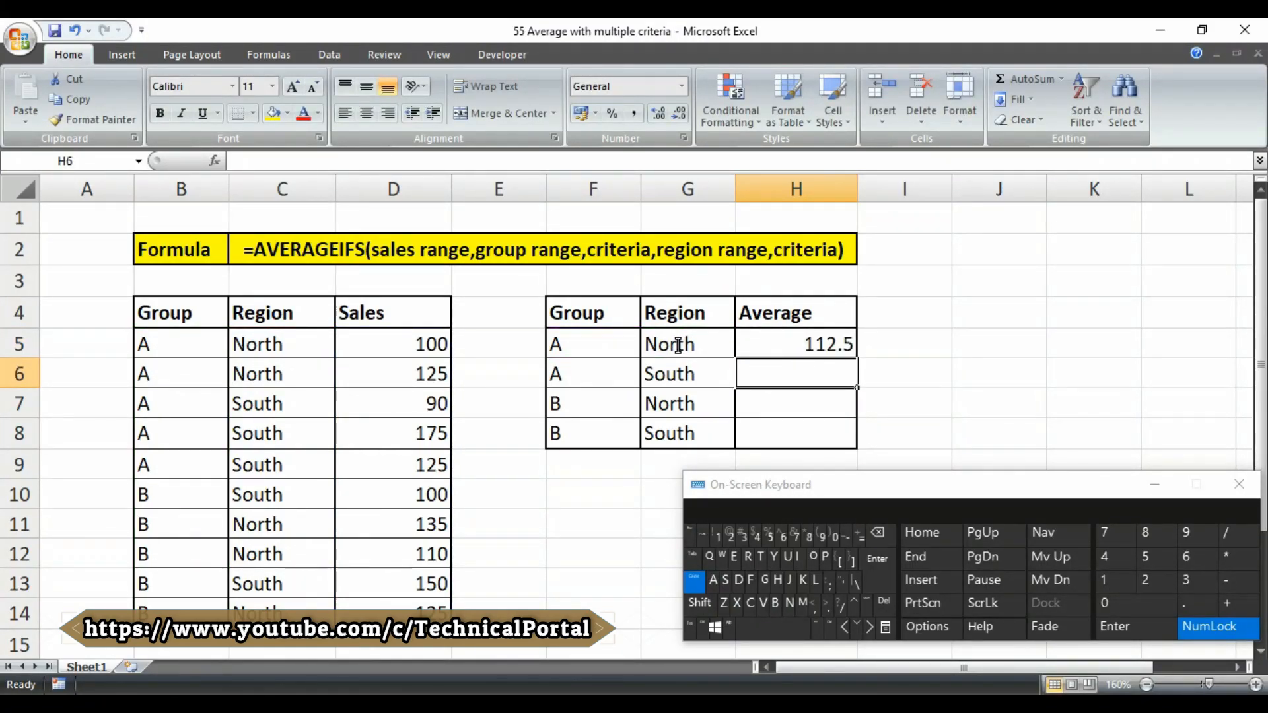
# Fill the AVERAGEIFS formula from H5 down through H8 and check the copy in H7.
pyautogui.press('Up')
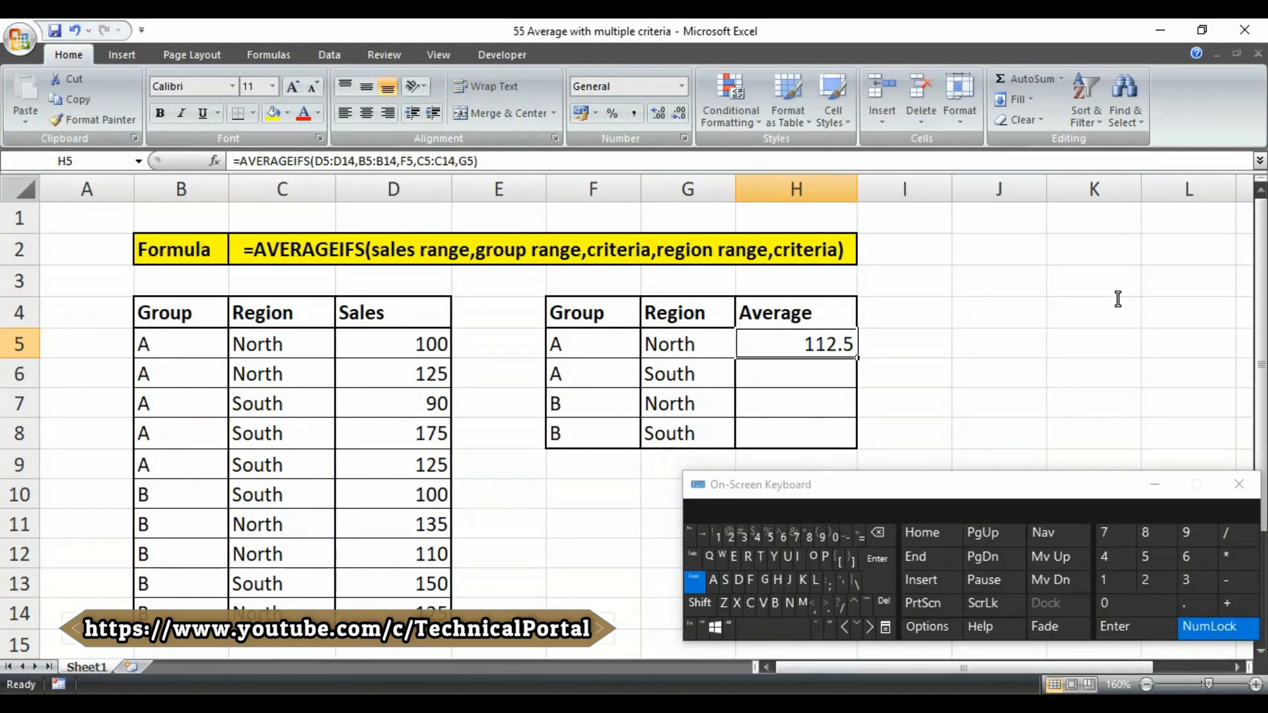
pyautogui.moveTo(857, 357); pyautogui.dragTo(846, 436)
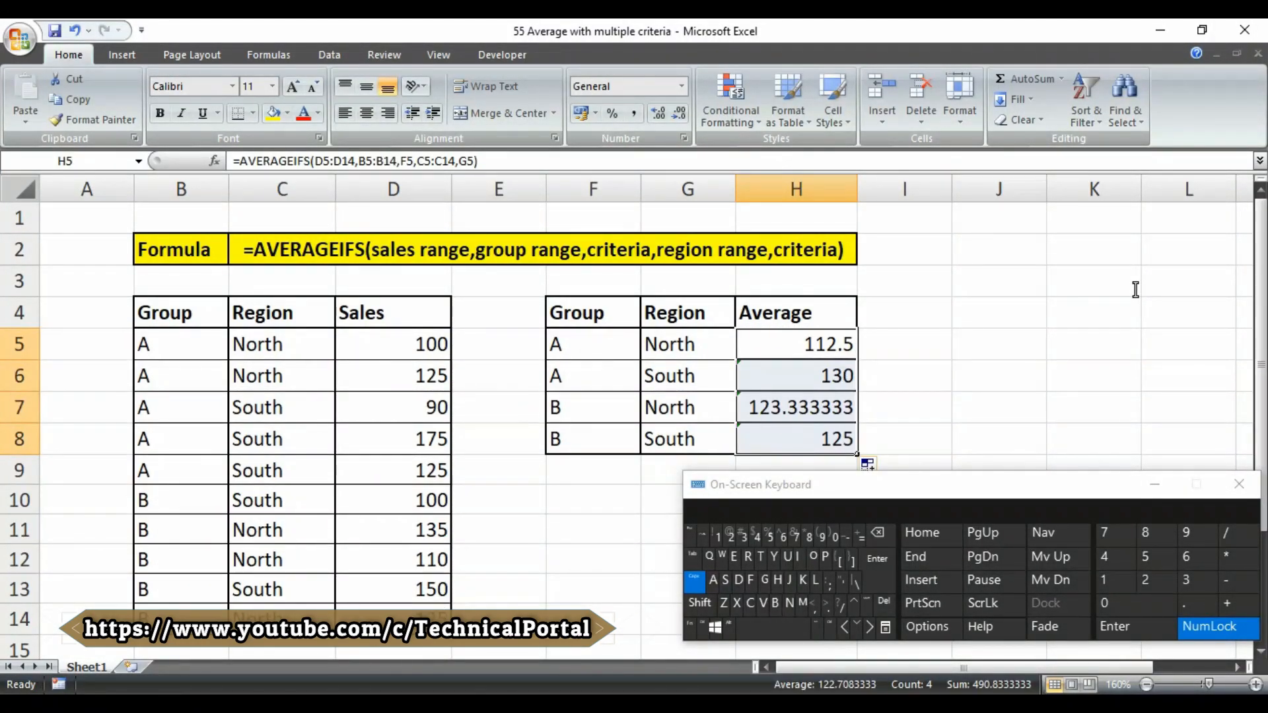
pyautogui.click(819, 408)
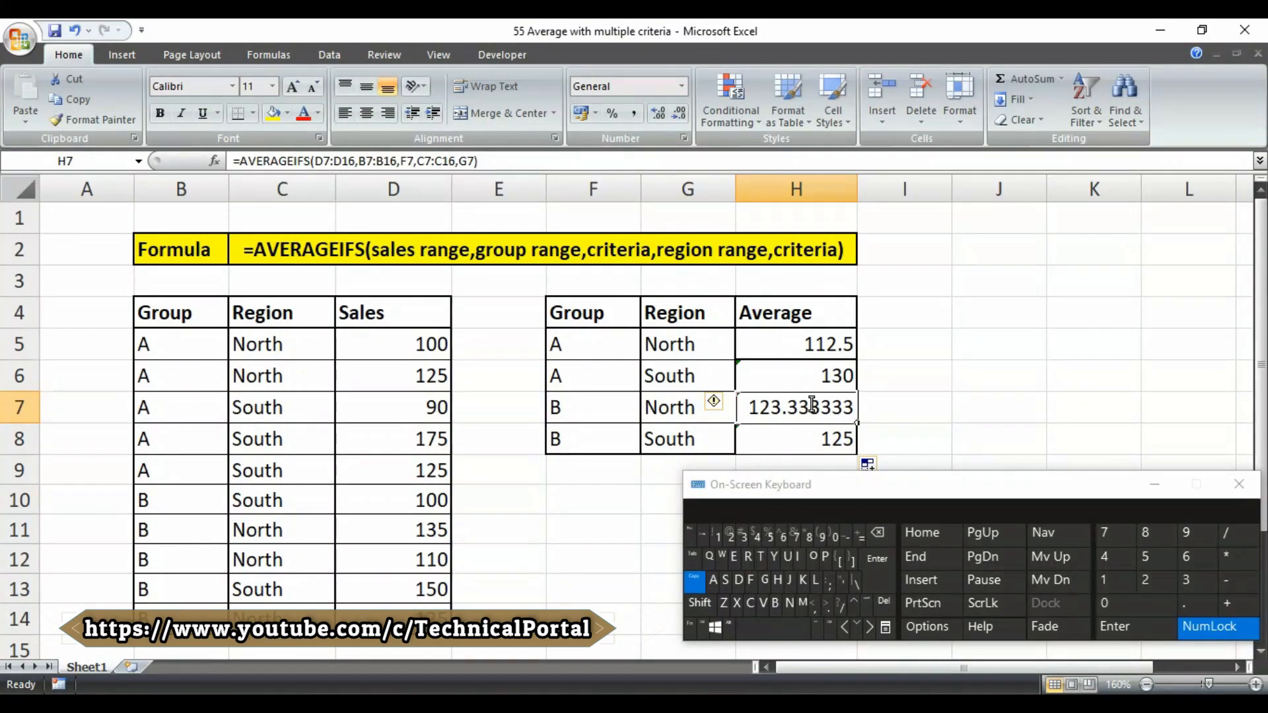
# Examine the function name and the range and criteria arguments of the AVERAGEIFS formula in H5.
pyautogui.doubleClick(810, 342)
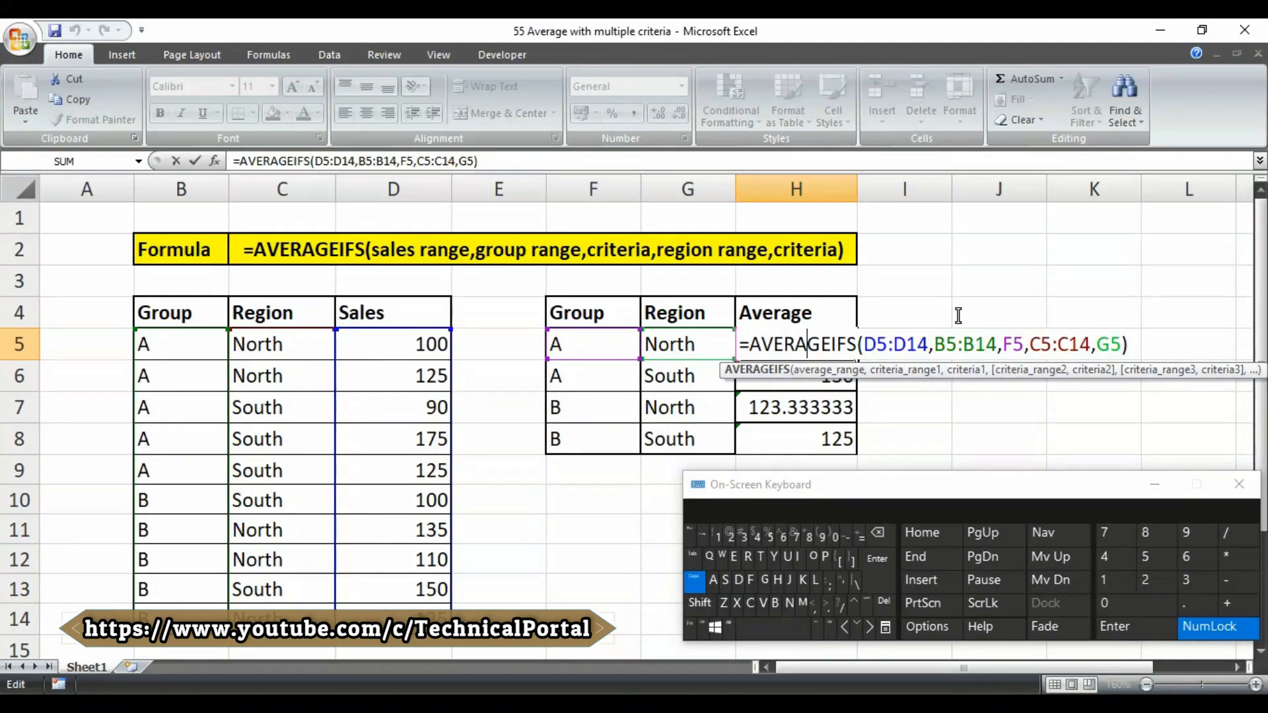
pyautogui.hotkey('ctrl', 'Right')
pyautogui.hotkey('ctrl', 'shift', 'Left')
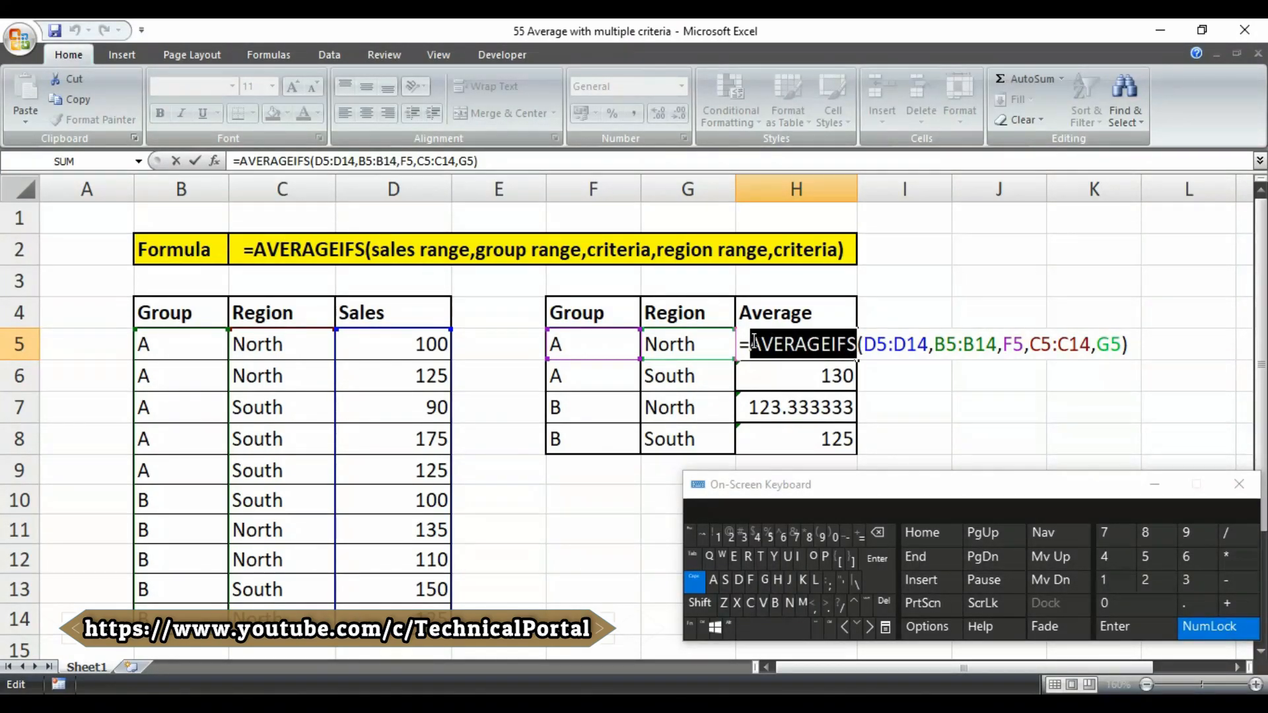
pyautogui.press('Right')
pyautogui.press('Right')
pyautogui.hotkey('shift', 'Right')
pyautogui.hotkey('shift', 'Right')
pyautogui.hotkey('shift', 'Right')
pyautogui.hotkey('shift', 'Right')
pyautogui.hotkey('shift', 'Right')
pyautogui.hotkey('shift', 'Right')
pyautogui.hotkey('shift', 'Right')
pyautogui.hotkey('shift', 'Right')
pyautogui.hotkey('shift', 'Right')
pyautogui.hotkey('shift', 'Right')
pyautogui.hotkey('shift', 'Right')
pyautogui.hotkey('shift', 'Right')
pyautogui.hotkey('shift', 'Right')
pyautogui.hotkey('shift', 'Right')
pyautogui.hotkey('shift', 'Right')
pyautogui.hotkey('shift', 'Right')
pyautogui.hotkey('shift', 'Right')
pyautogui.hotkey('shift', 'Right')
pyautogui.hotkey('shift', 'Right')
pyautogui.hotkey('shift', 'Right')
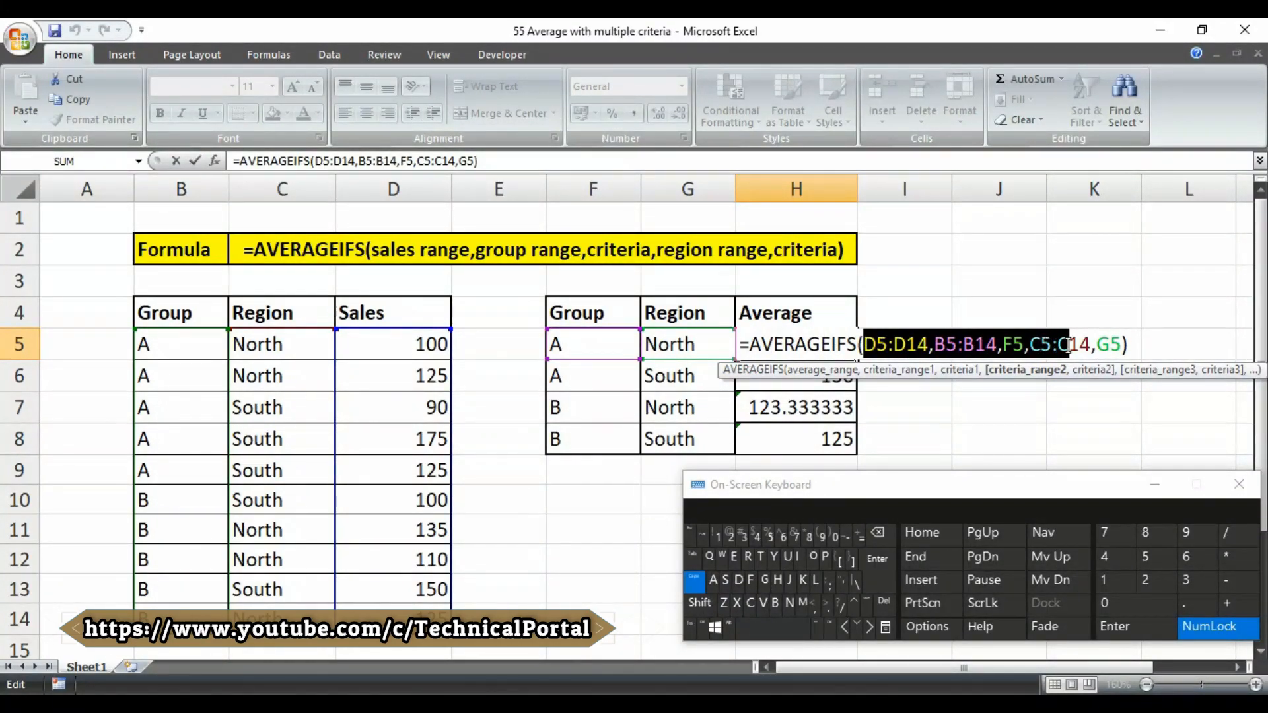
pyautogui.press('Return')
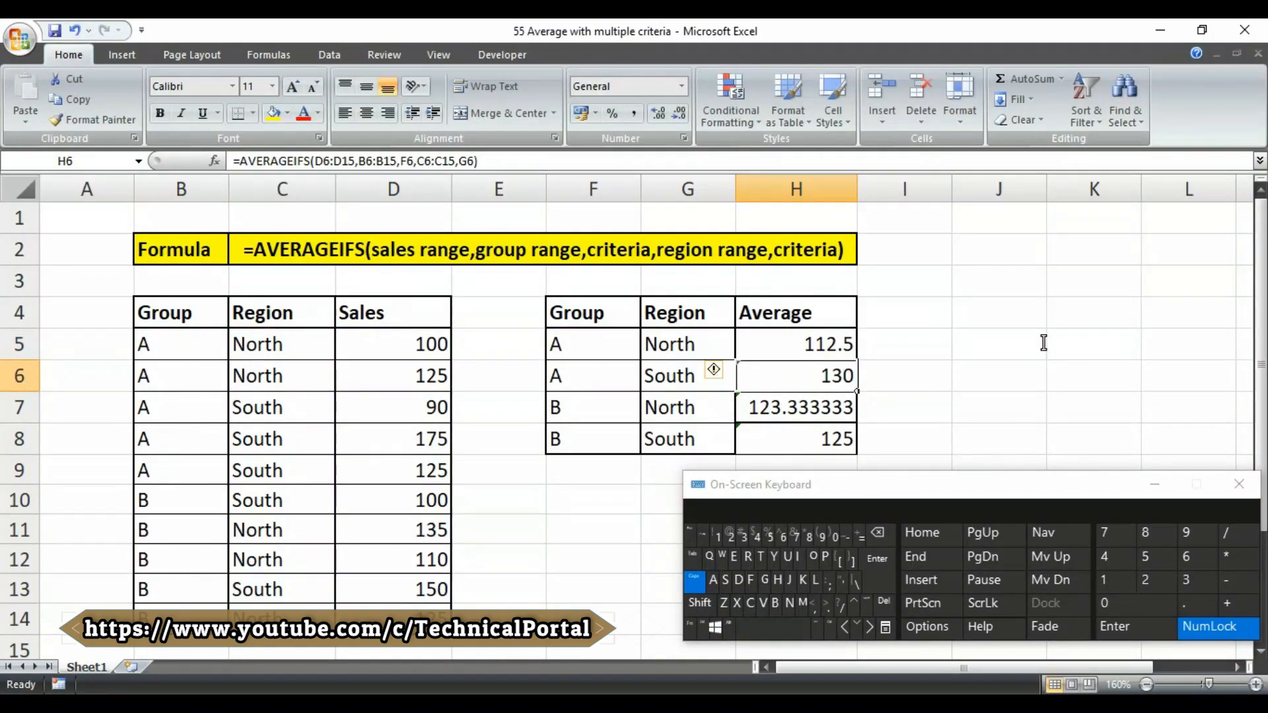
# Review the region criteria in G5:G8 and the average range argument of the formula in H5.
pyautogui.press('Up')
pyautogui.press('Left')
pyautogui.hotkey('shift', 'Down')
pyautogui.hotkey('shift', 'Down')
pyautogui.hotkey('shift', 'Down')
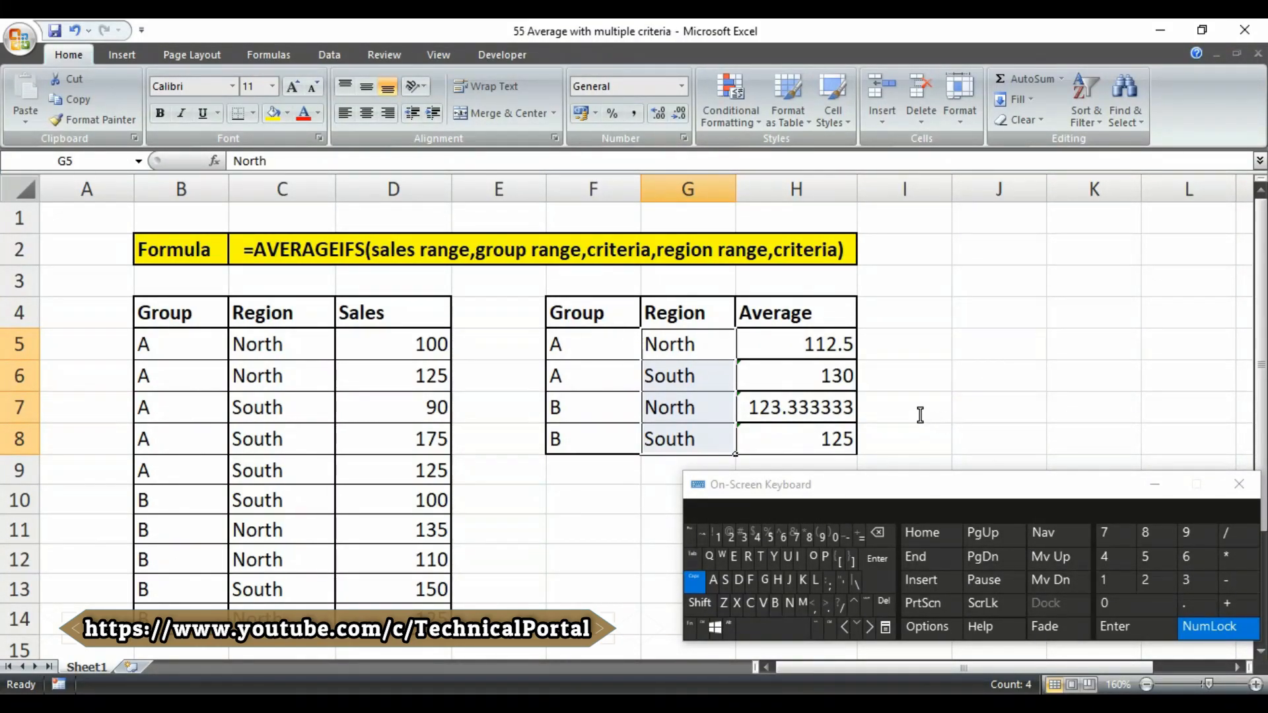
pyautogui.press('Right')
pyautogui.press('F2')
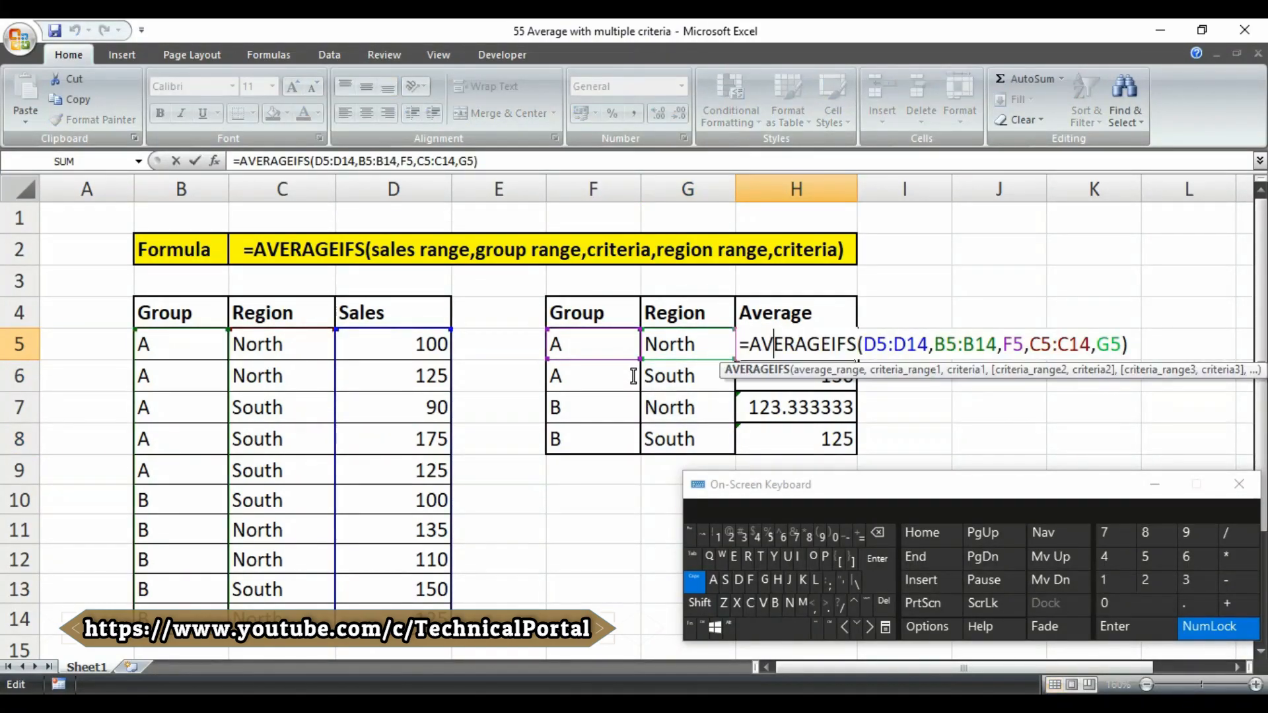
pyautogui.hotkey('shift', 'Right')
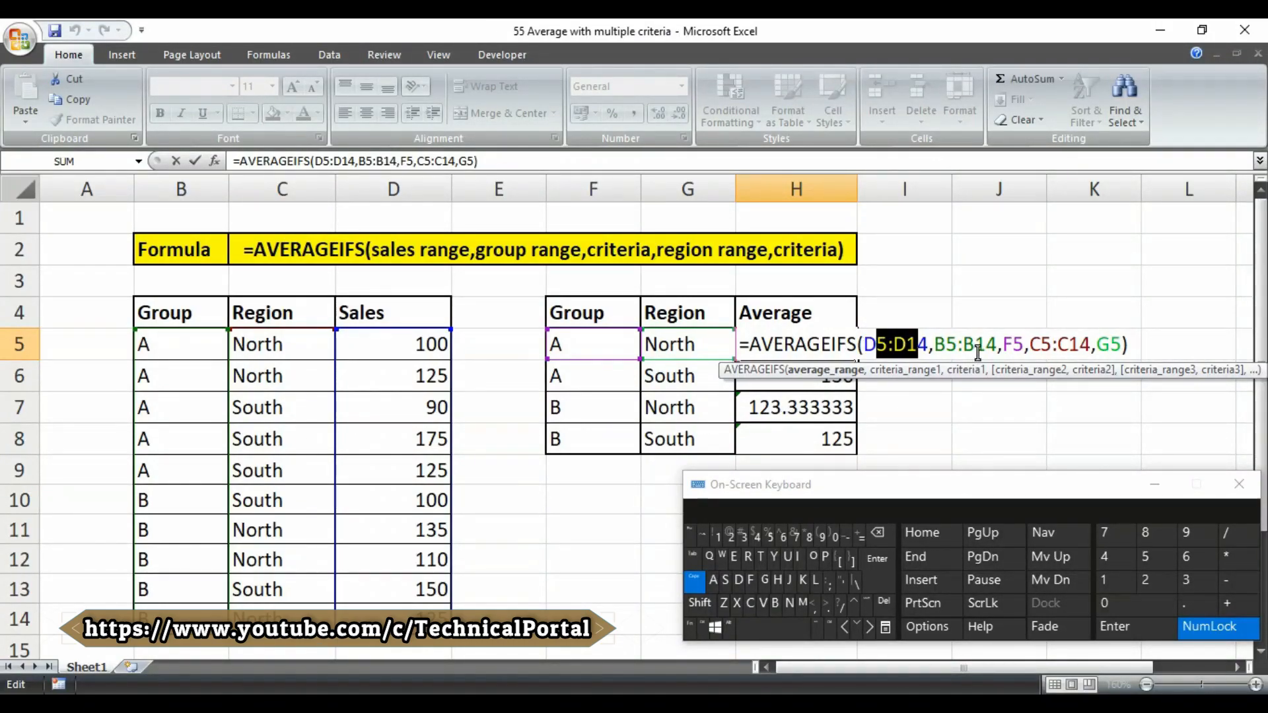
pyautogui.press('Return')
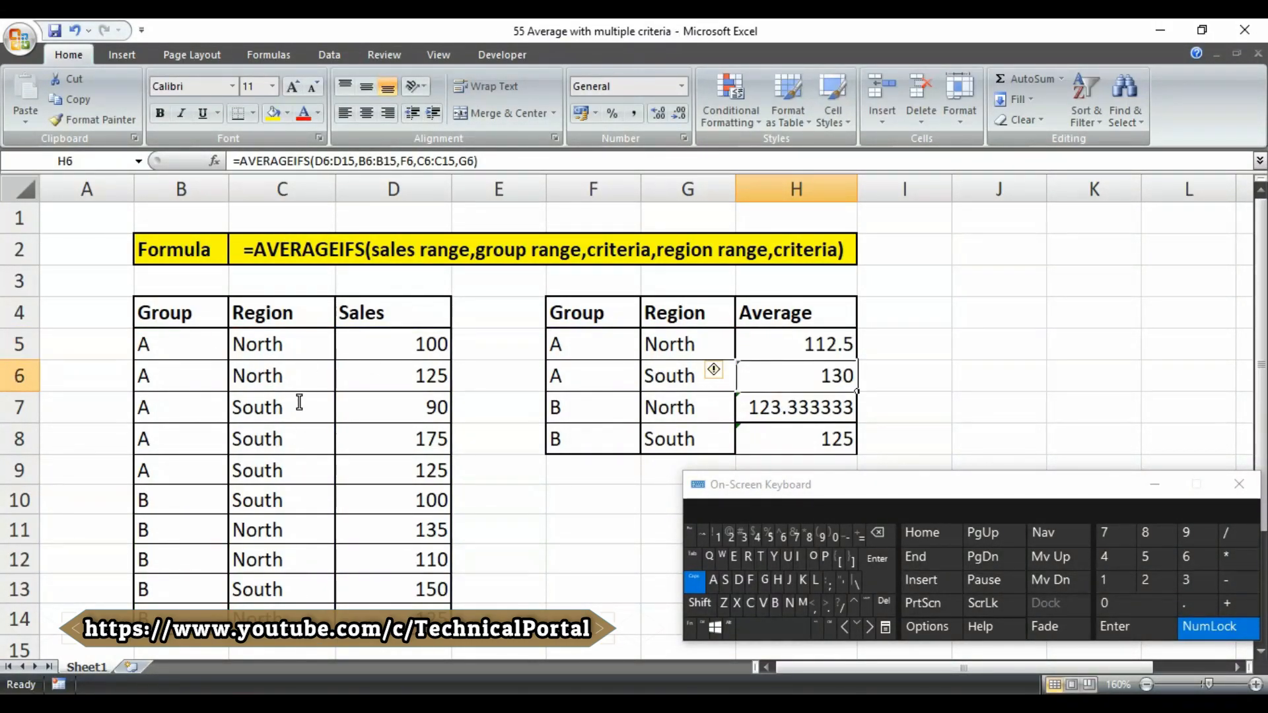